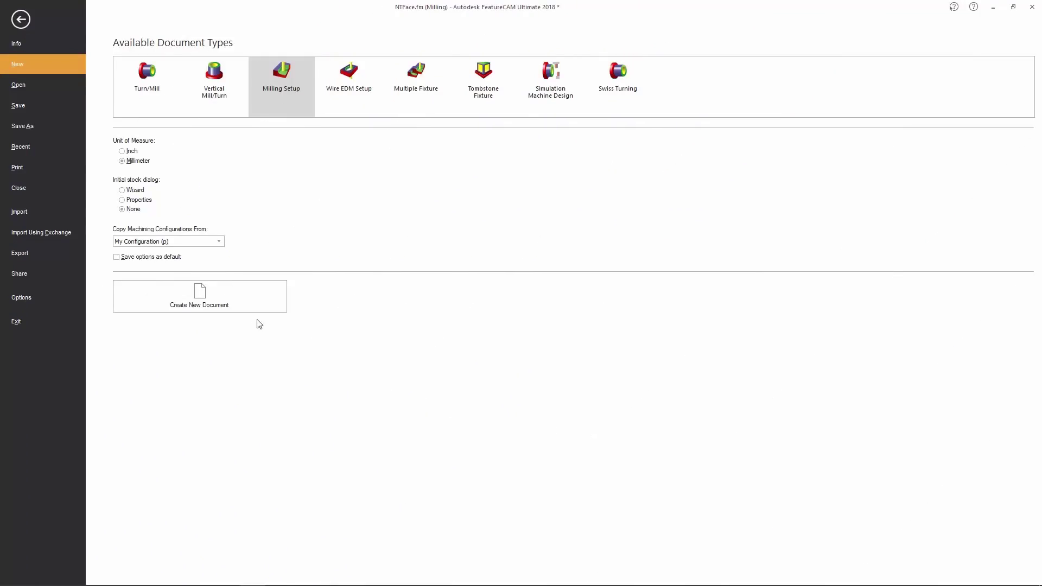
- Return to NTFace.fm and tour the Construct, Features & Manufacturing and View ribbons, ending on Home
{"action": "left_click", "coordinate": [250, 307]}
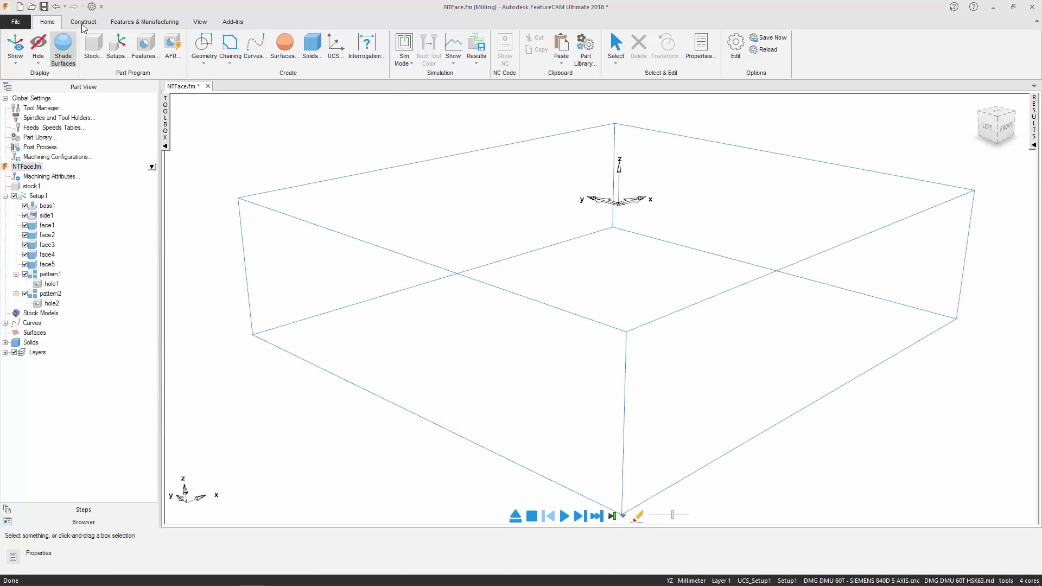
{"action": "left_click", "coordinate": [82, 23]}
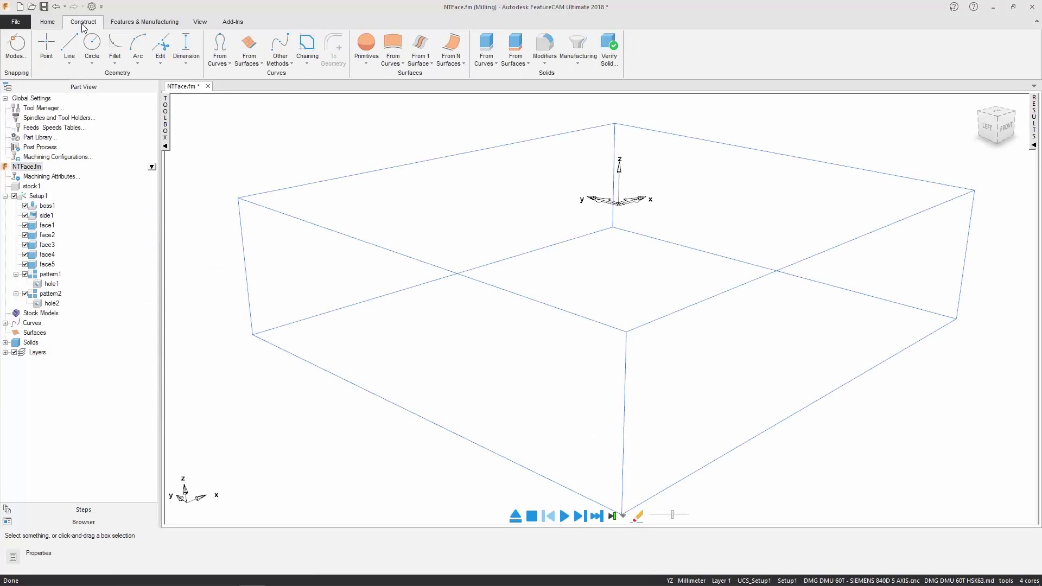
{"action": "left_click", "coordinate": [132, 23]}
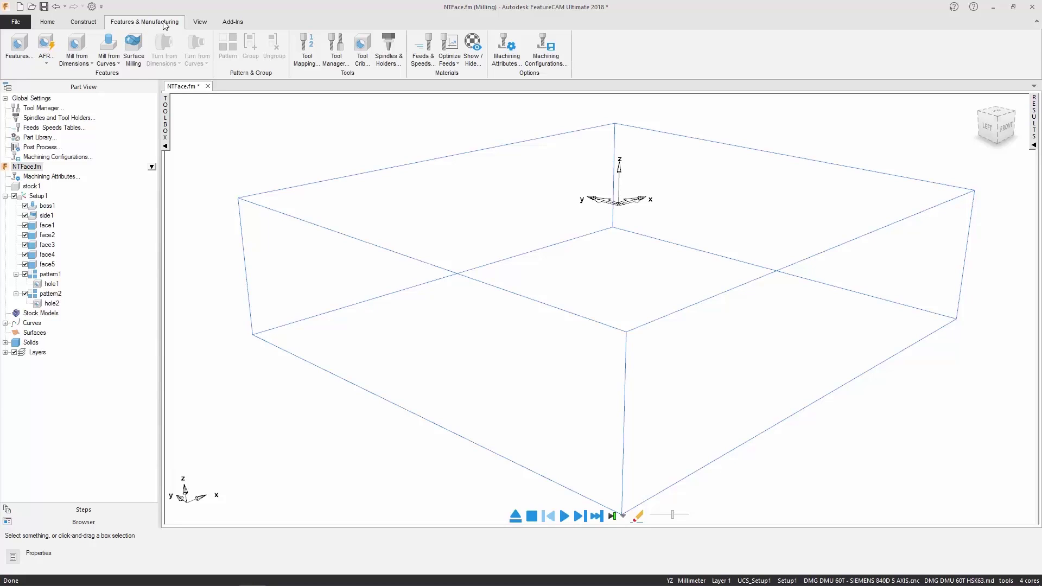
{"action": "left_click", "coordinate": [199, 23]}
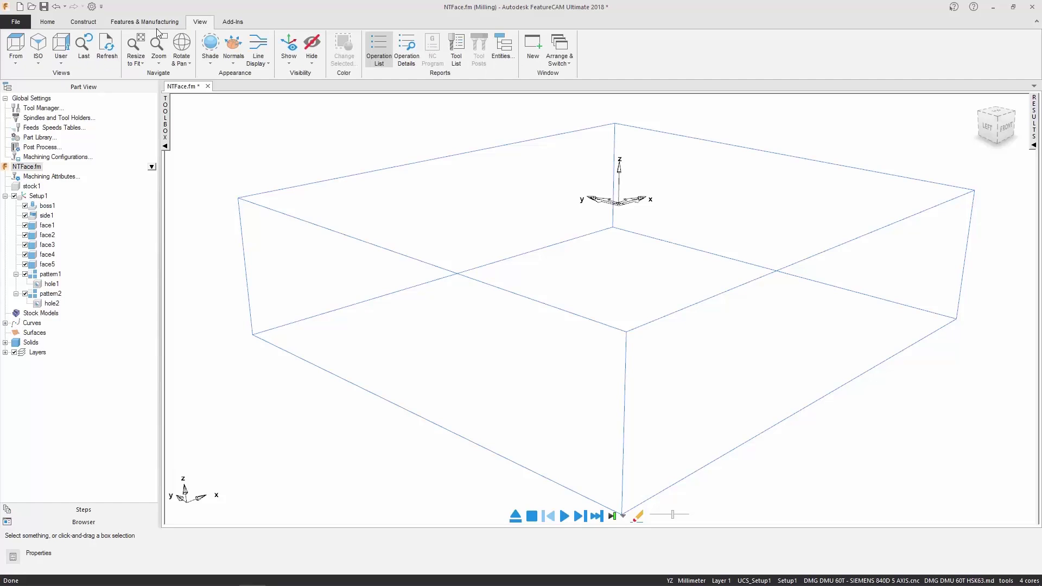
{"action": "left_click", "coordinate": [48, 23]}
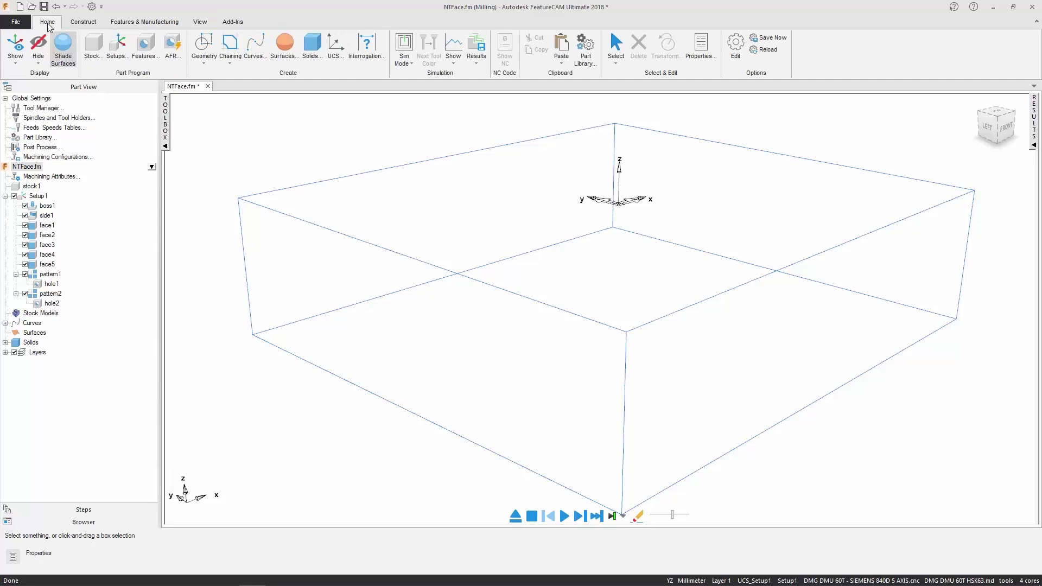
- Show all NTFace solids, dimension its edge, then fast-forward the FacePinchFollow simulation to the end
{"action": "left_click", "coordinate": [19, 61]}
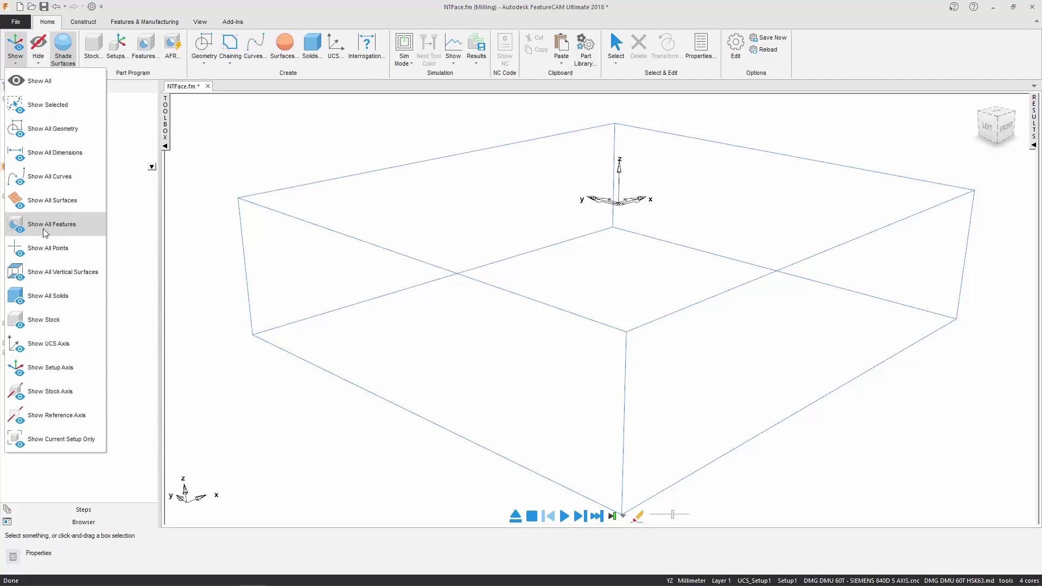
{"action": "left_click", "coordinate": [54, 296]}
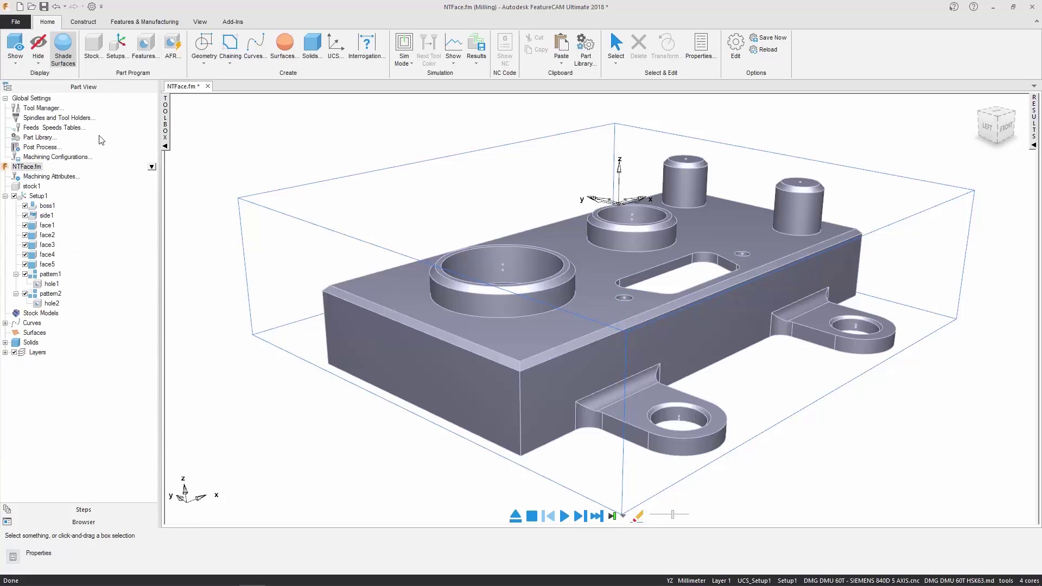
{"action": "left_click", "coordinate": [200, 55]}
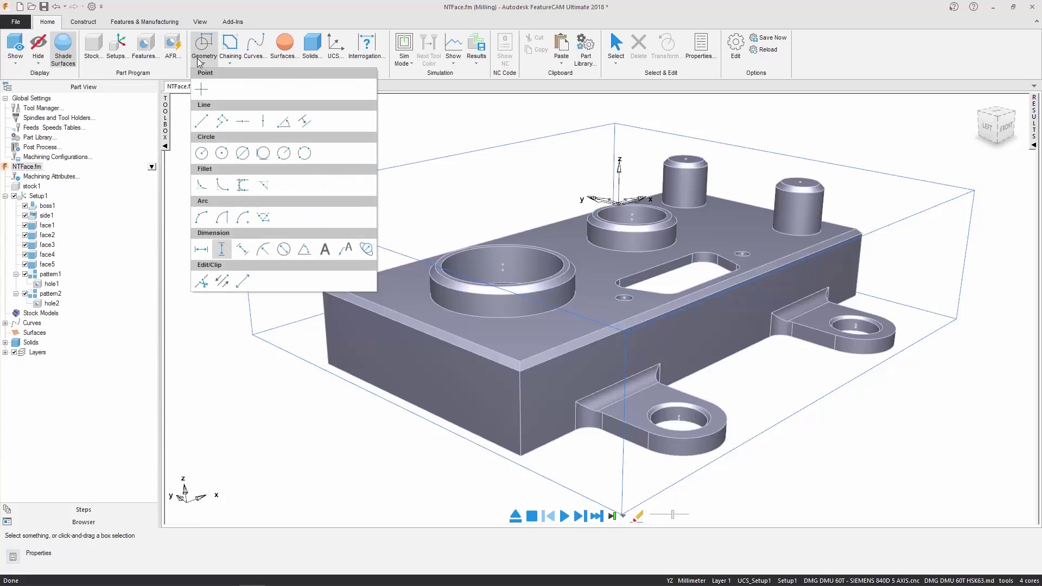
{"action": "left_click", "coordinate": [222, 249]}
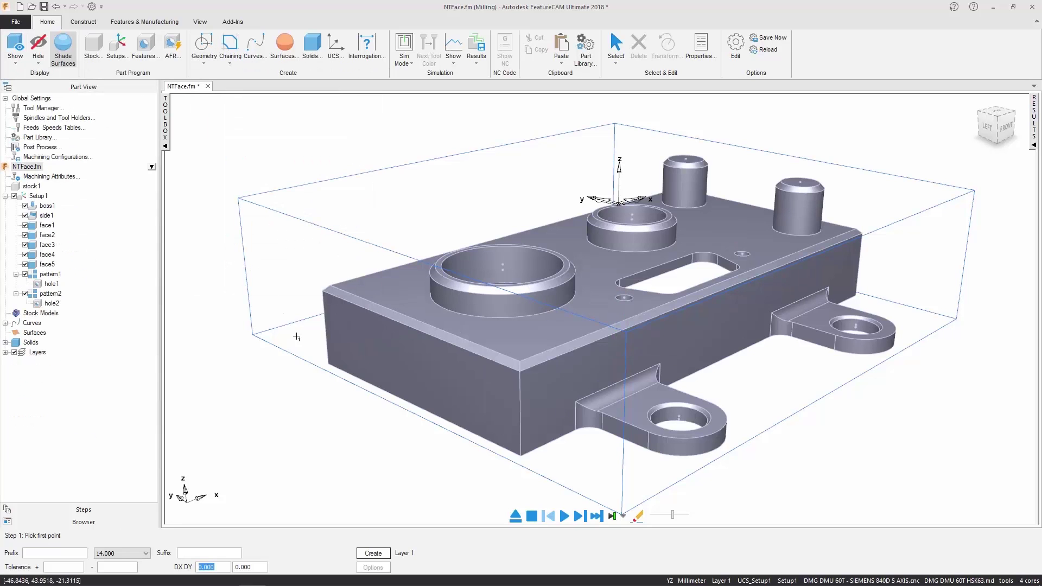
{"action": "left_click", "coordinate": [324, 360]}
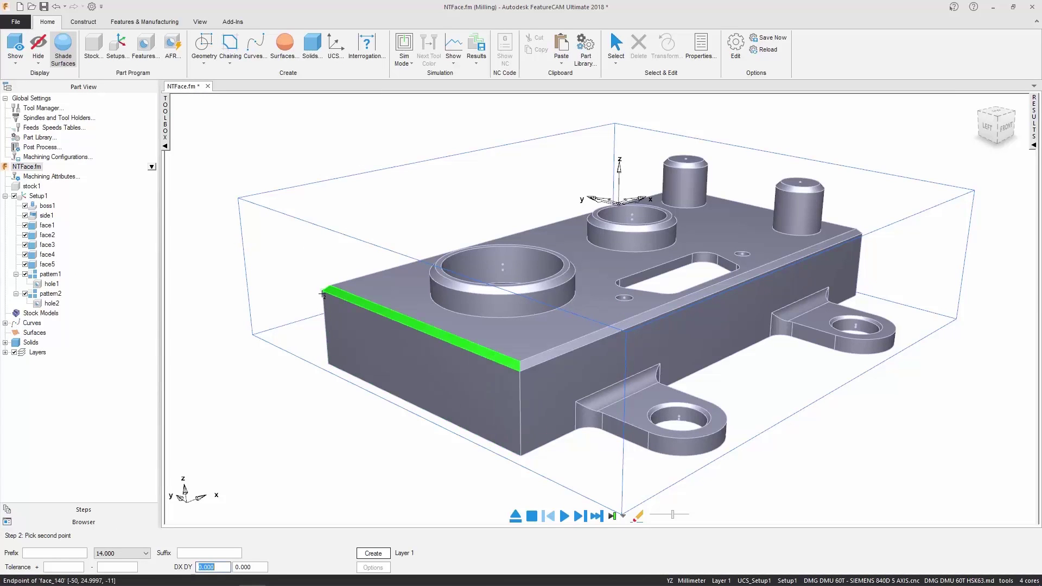
{"action": "left_click", "coordinate": [323, 293]}
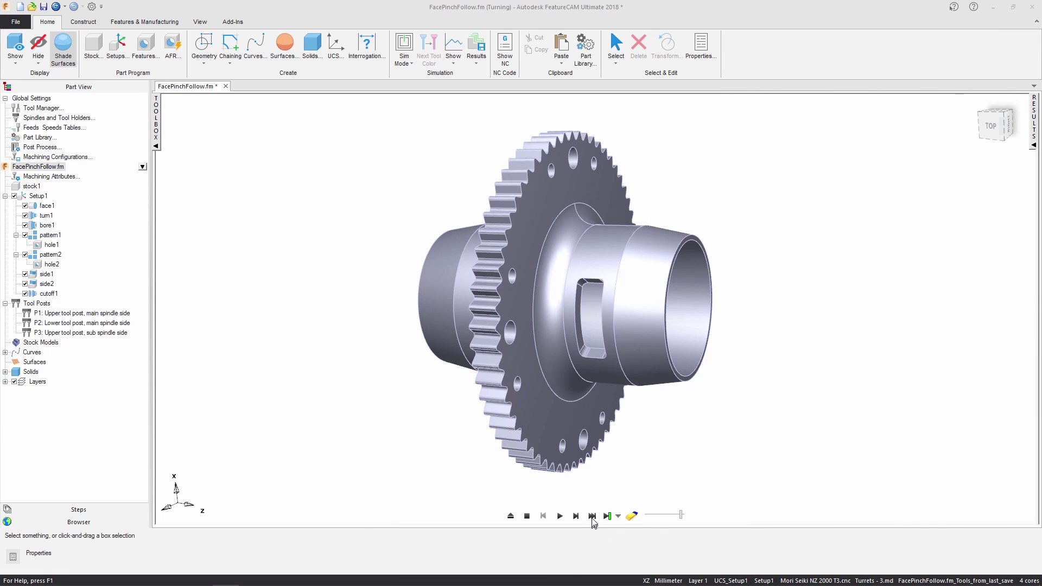
{"action": "left_click", "coordinate": [592, 517]}
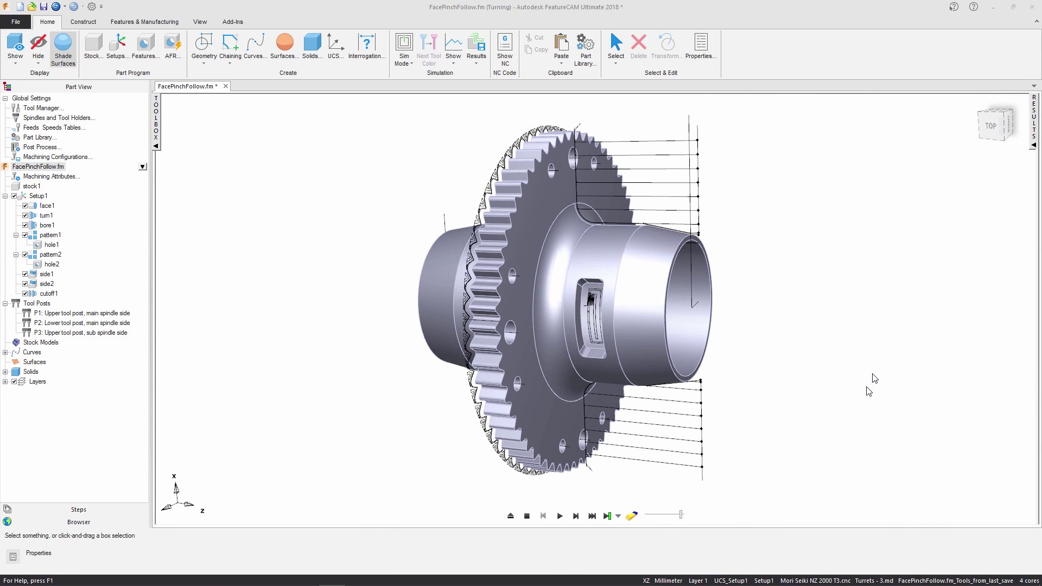
- Post the FacePinchFollow NC code and view its three turret programs in Multi-Channel Editor
{"action": "left_click", "coordinate": [1033, 145]}
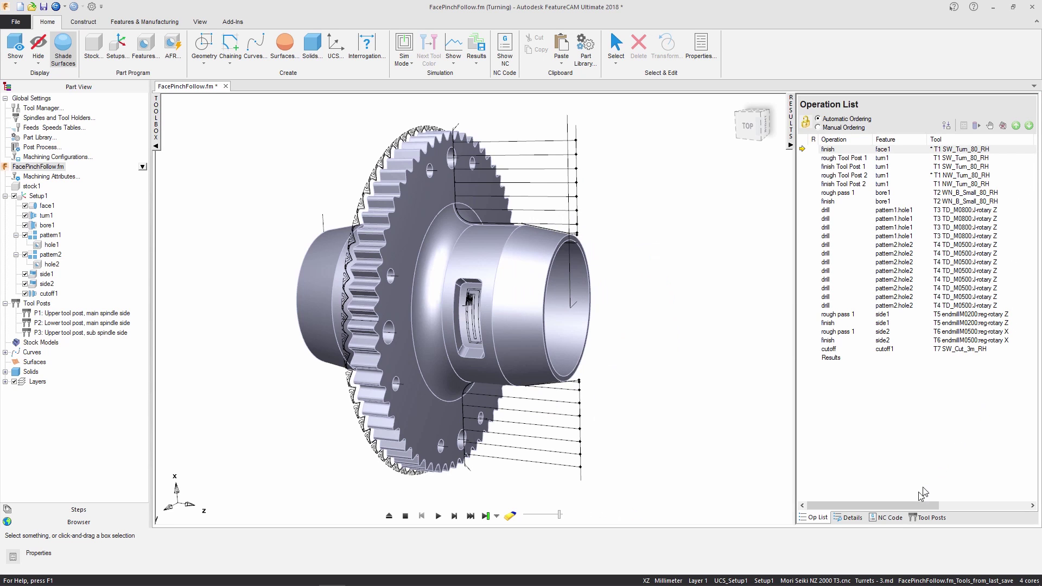
{"action": "left_click", "coordinate": [889, 518]}
{"action": "left_click", "coordinate": [1002, 134]}
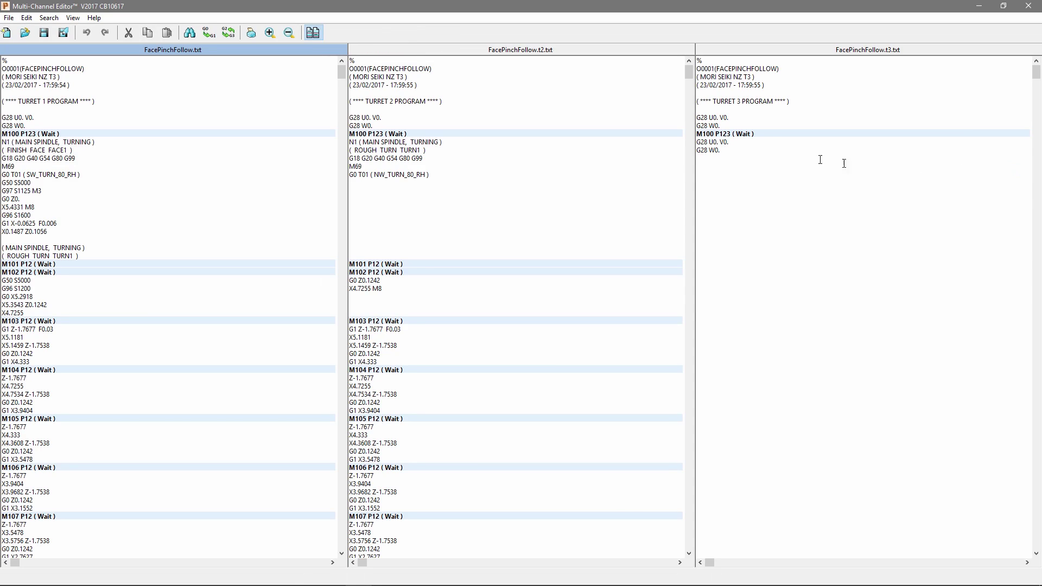
- Scroll down through the synchronized turret programs in the middle pane
{"action": "left_click_drag", "start_coordinate": [689, 77], "coordinate": [688, 85]}
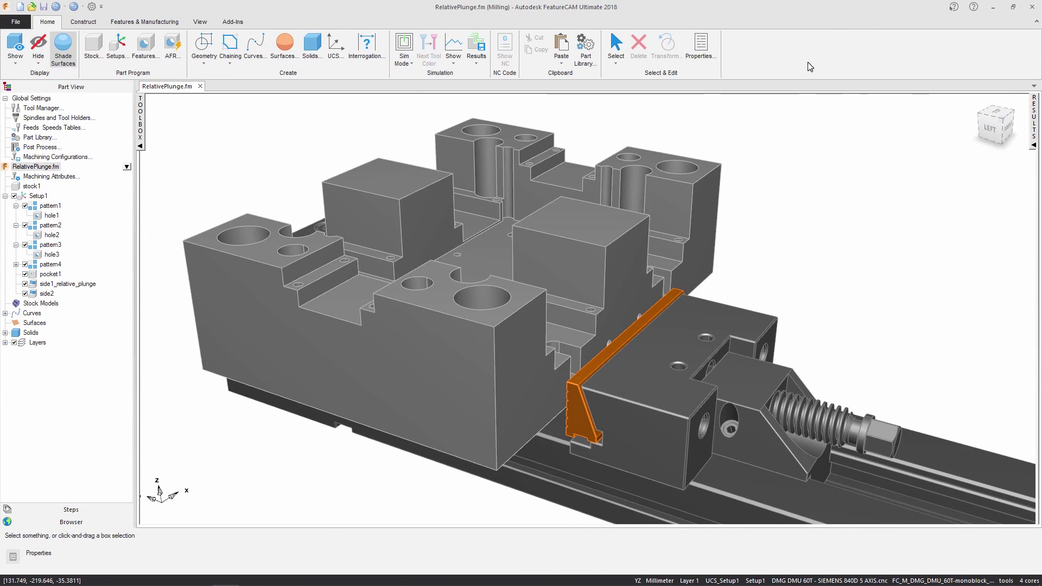
- Create a new custom group on the Home ribbon tab named 'Import Export'
{"action": "right_click", "coordinate": [809, 63]}
{"action": "left_click", "coordinate": [836, 110]}
{"action": "left_click", "coordinate": [688, 204]}
{"action": "left_click", "coordinate": [676, 372]}
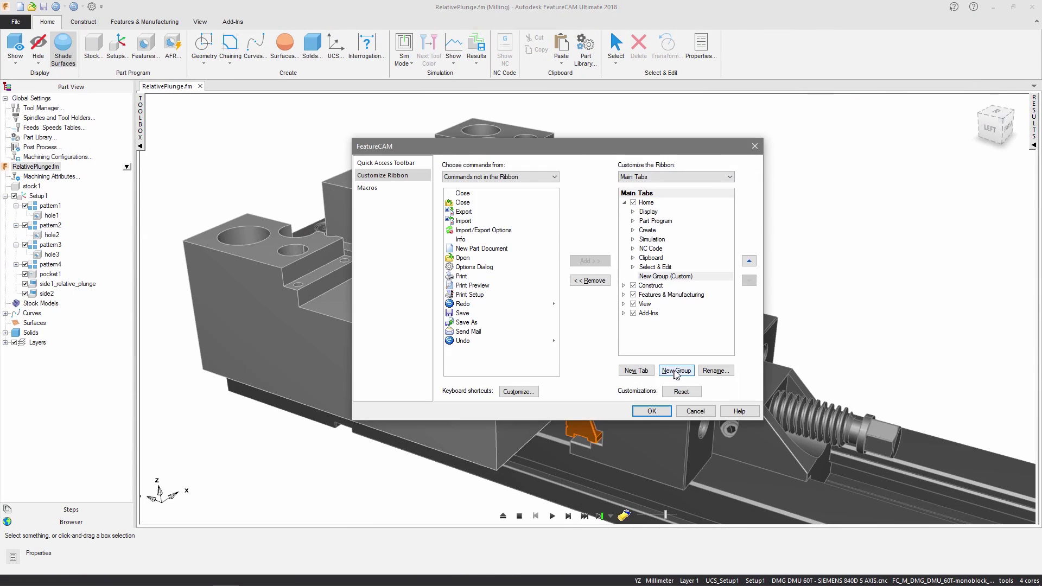
{"action": "left_click", "coordinate": [713, 371]}
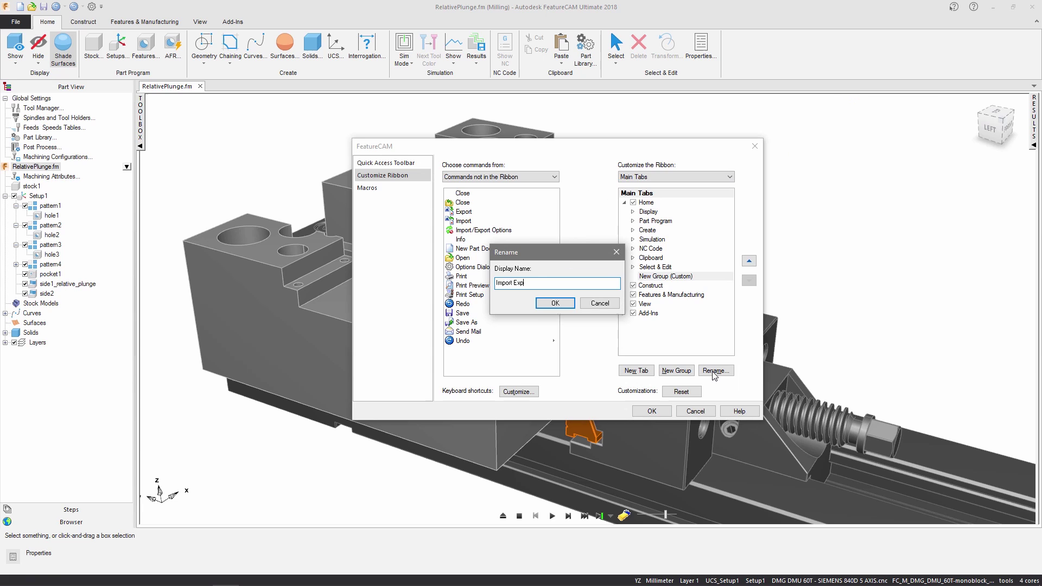
{"action": "type", "text": "Import Export"}
{"action": "left_click", "coordinate": [569, 305]}
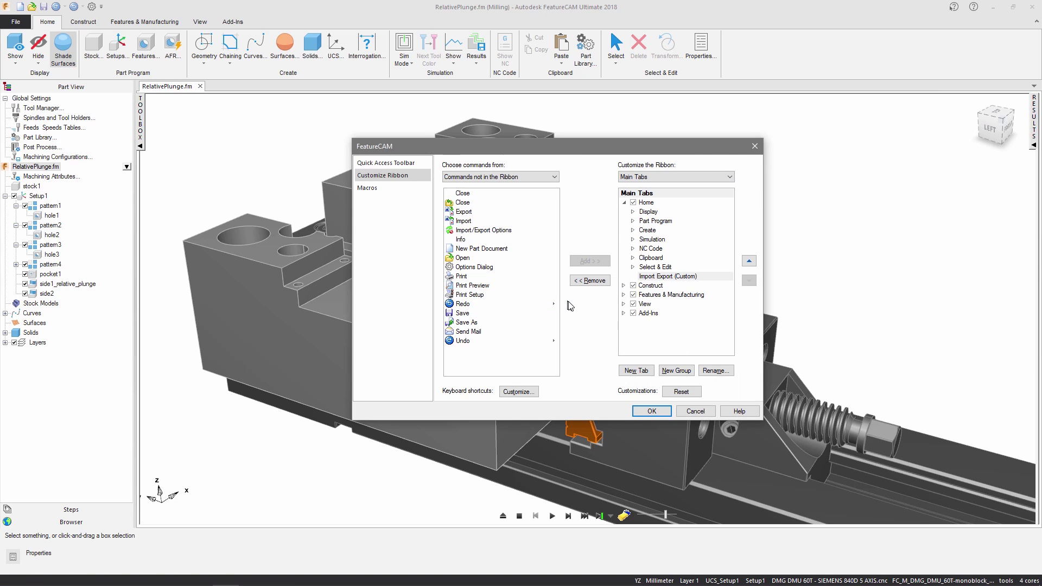
- Add Import, Export and Import/Export Options to the group and apply the customization
{"action": "left_click", "coordinate": [584, 263]}
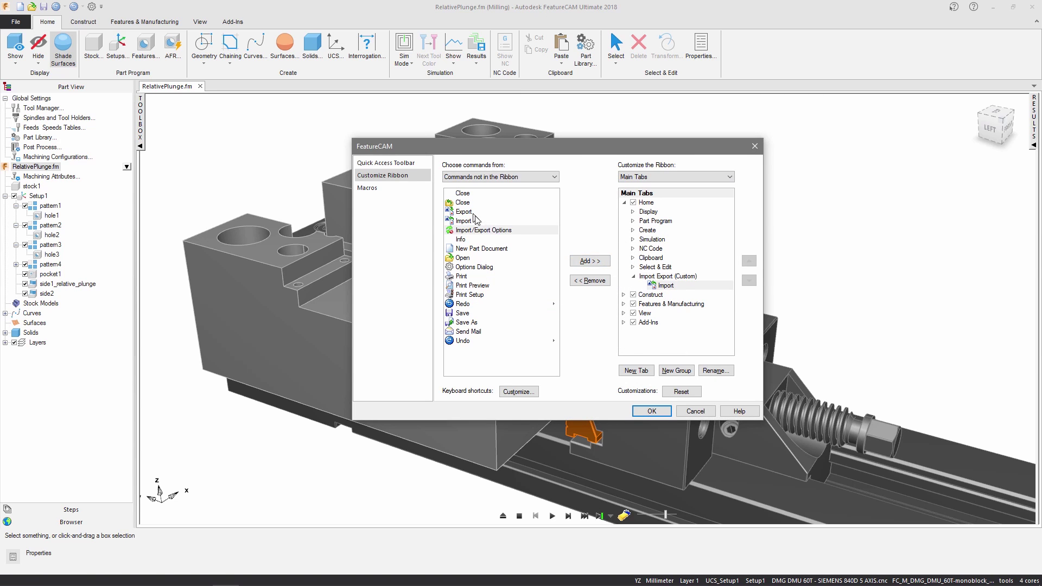
{"action": "left_click", "coordinate": [590, 262]}
{"action": "left_click", "coordinate": [590, 262]}
{"action": "left_click", "coordinate": [651, 411]}
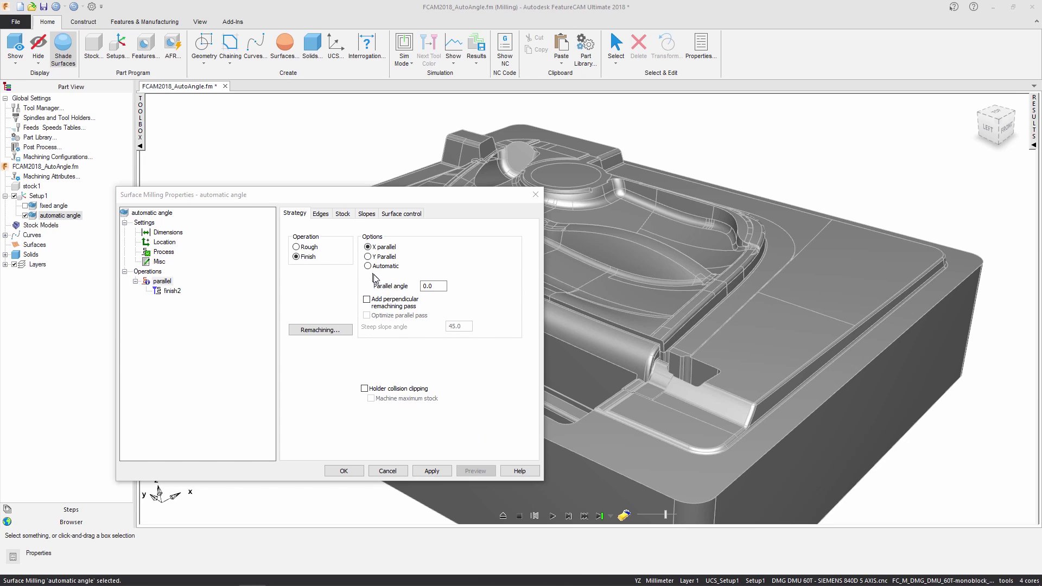
- Set the angle finish pass's parallel angle to Automatic and play the toolpath simulation
{"action": "left_click", "coordinate": [368, 266]}
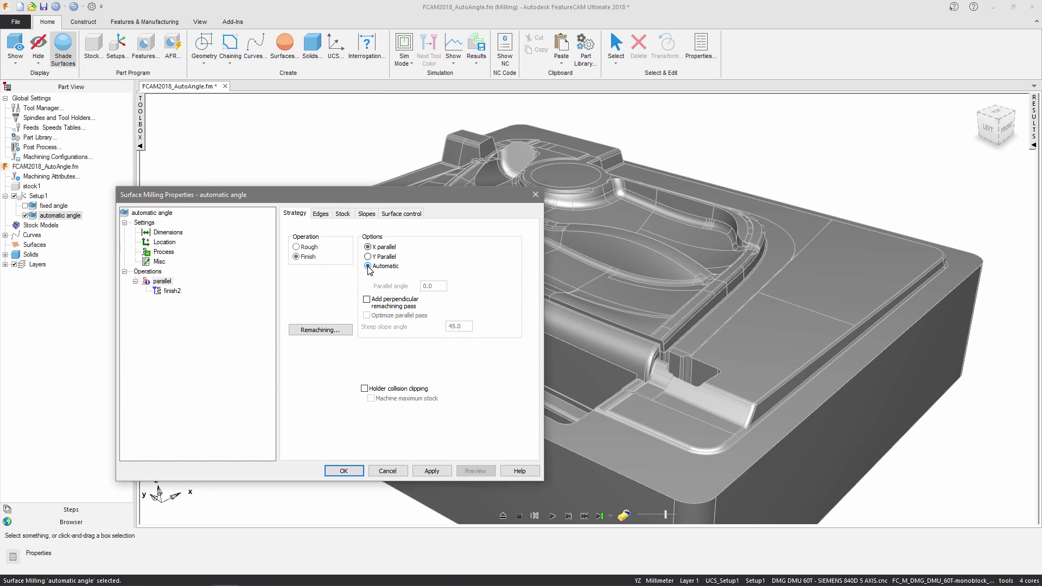
{"action": "left_click", "coordinate": [344, 470]}
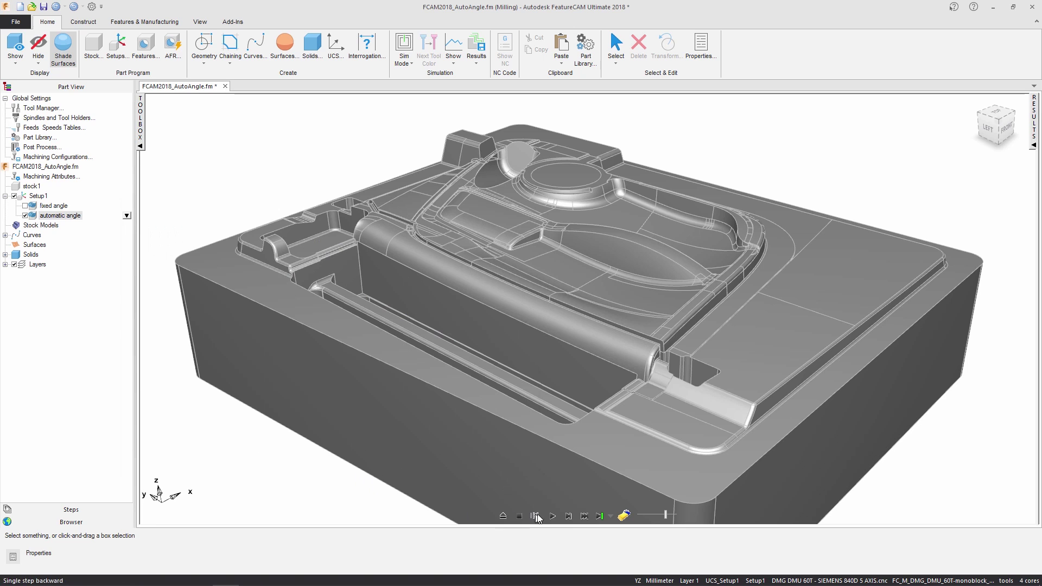
{"action": "left_click", "coordinate": [553, 516]}
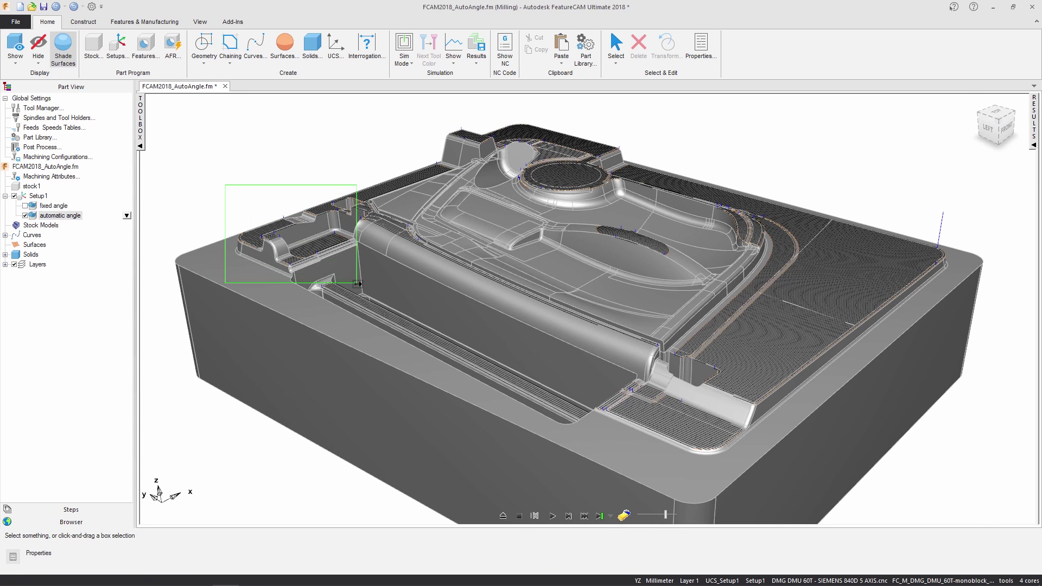
- Zoom and pan over the toolpaths from the left pocket past the round boss
{"action": "left_click_drag", "start_coordinate": [357, 283], "coordinate": [358, 283]}
{"action": "middle_click_drag", "start_coordinate": [770, 257], "coordinate": [642, 353]}
{"action": "scroll", "coordinate": [723, 257], "scroll_direction": "down", "scroll_amount": 4}
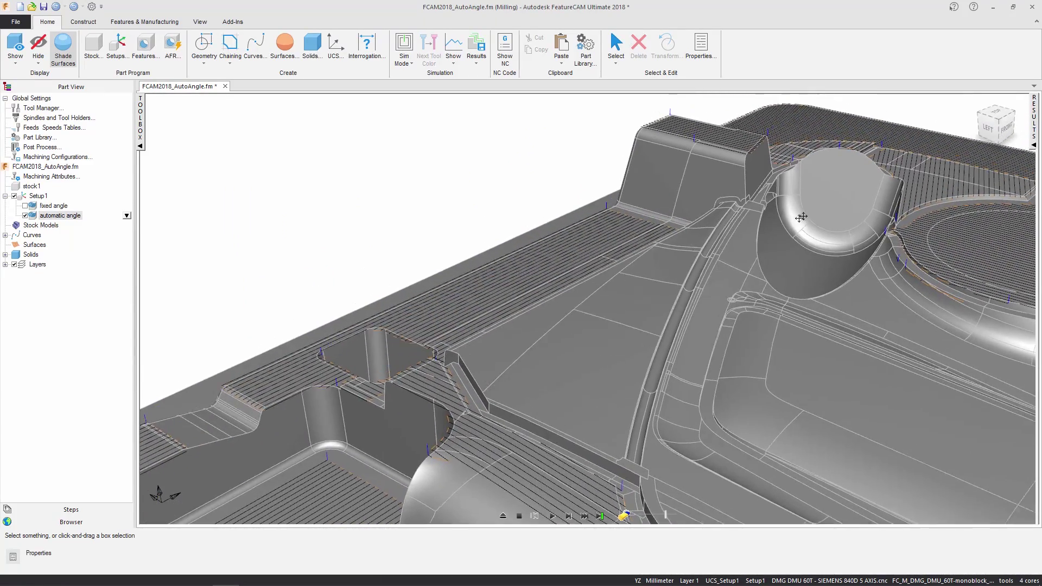
{"action": "middle_click_drag", "start_coordinate": [728, 262], "coordinate": [578, 279]}
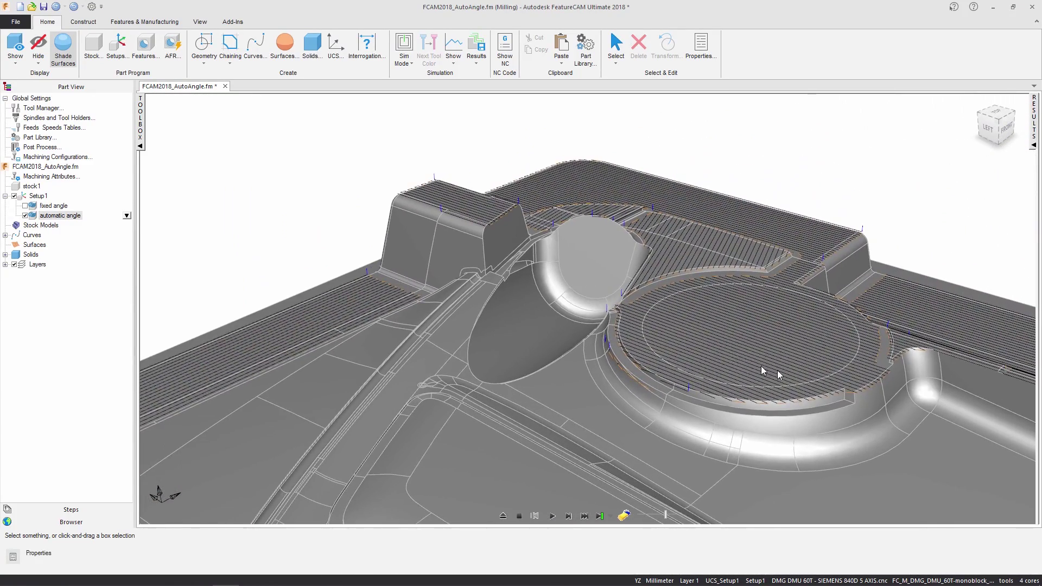
{"action": "middle_click_drag", "start_coordinate": [939, 413], "coordinate": [698, 375]}
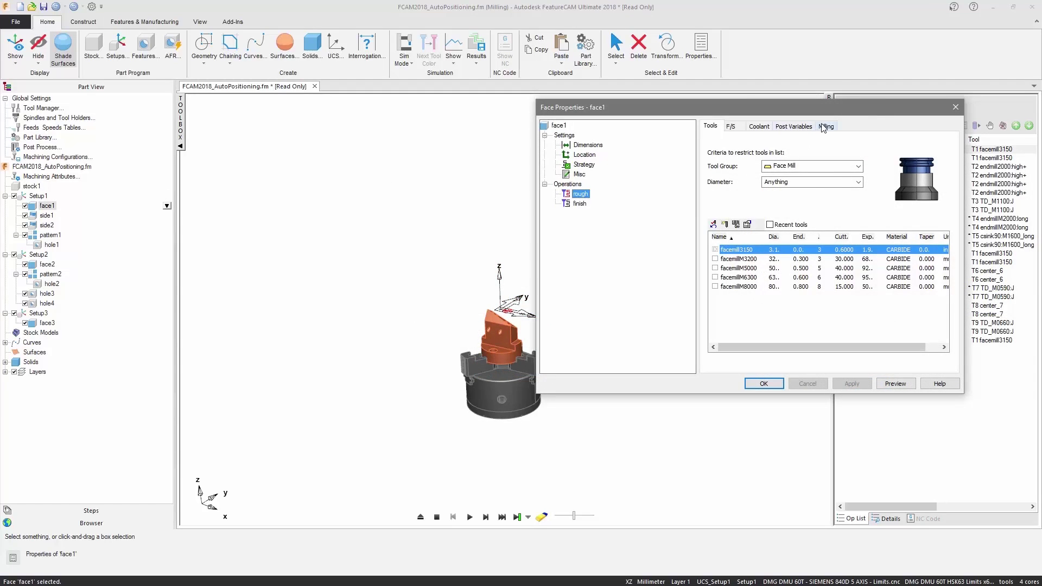
- Display the face feature's milling properties
{"action": "left_click", "coordinate": [825, 127]}
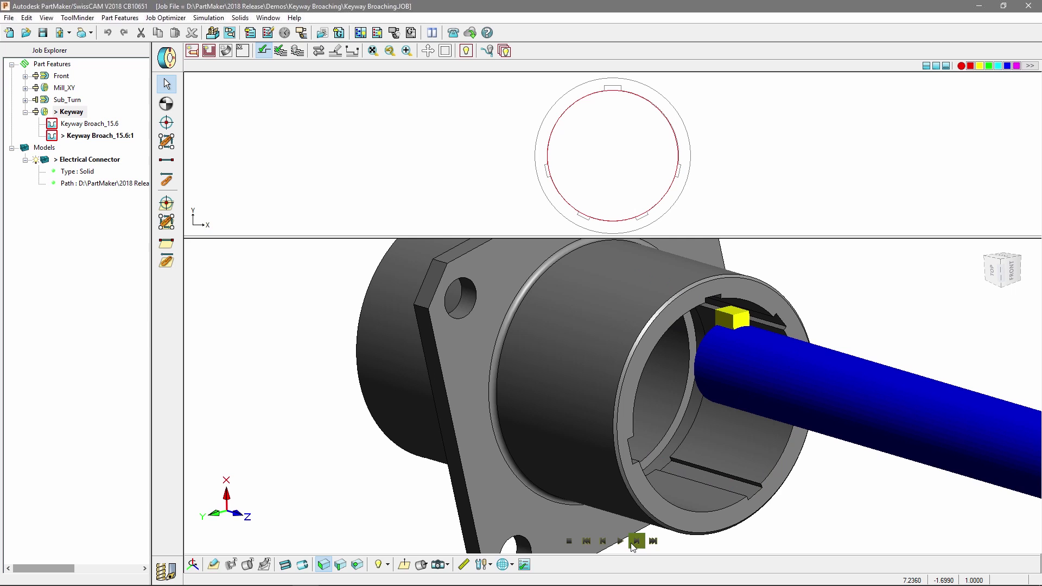
- Run the broaching simulation to its end and orbit to look end-on into the bore
{"action": "left_click", "coordinate": [620, 542]}
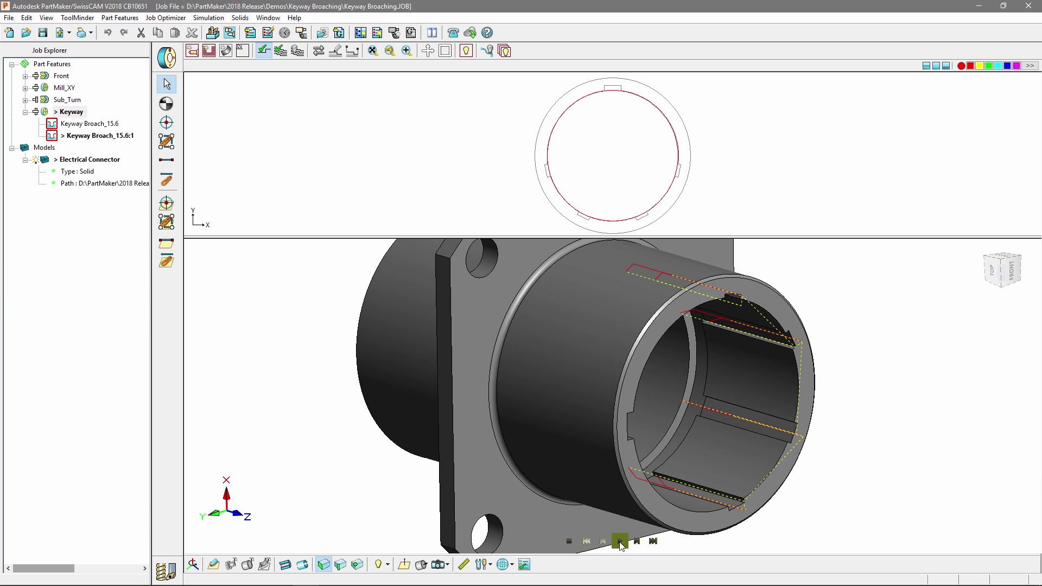
{"action": "middle_click_drag", "start_coordinate": [758, 494], "coordinate": [825, 493]}
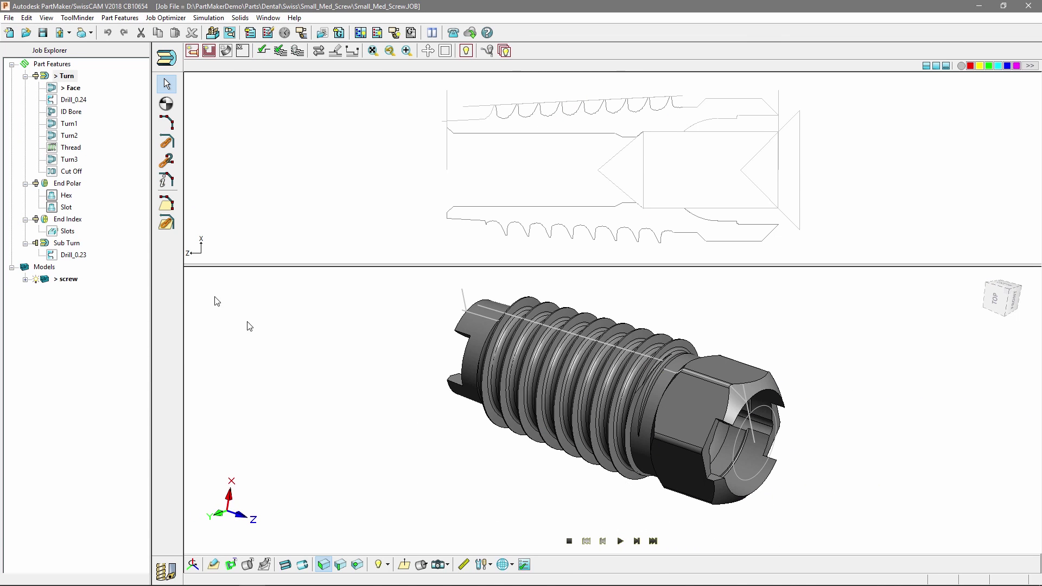
- Generate a setup sheet from the PRS_params10_notes1_sim_3d template and save it under its default name
{"action": "left_click", "coordinate": [10, 18]}
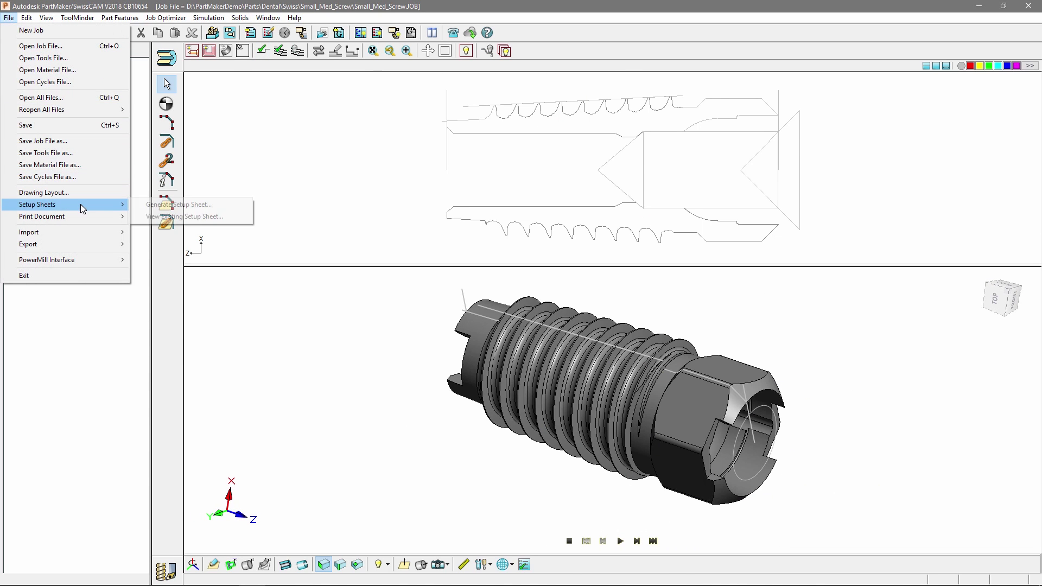
{"action": "left_click", "coordinate": [165, 204]}
{"action": "left_click", "coordinate": [355, 210]}
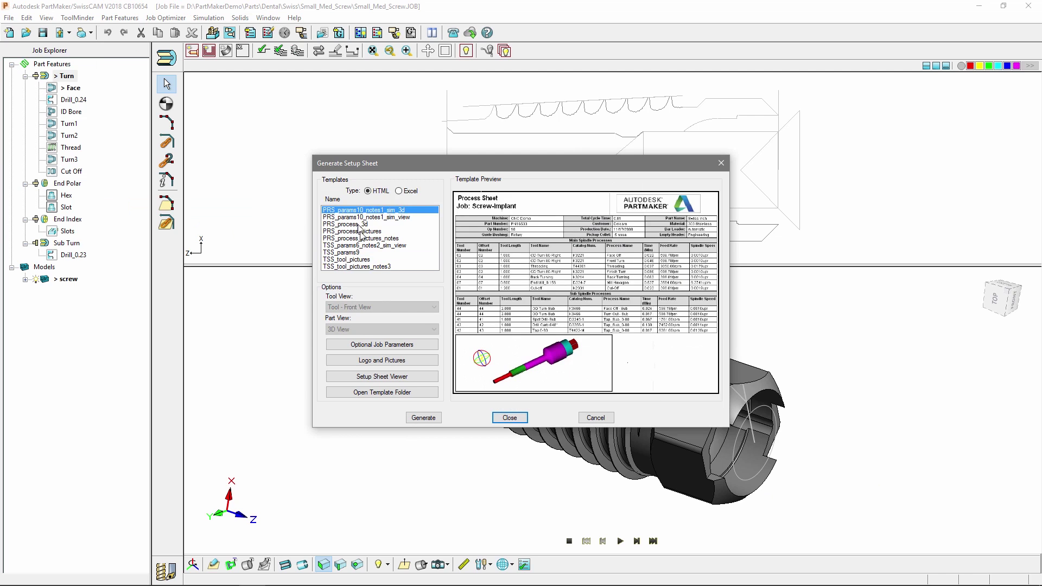
{"action": "left_click", "coordinate": [424, 417]}
{"action": "left_click", "coordinate": [769, 429]}
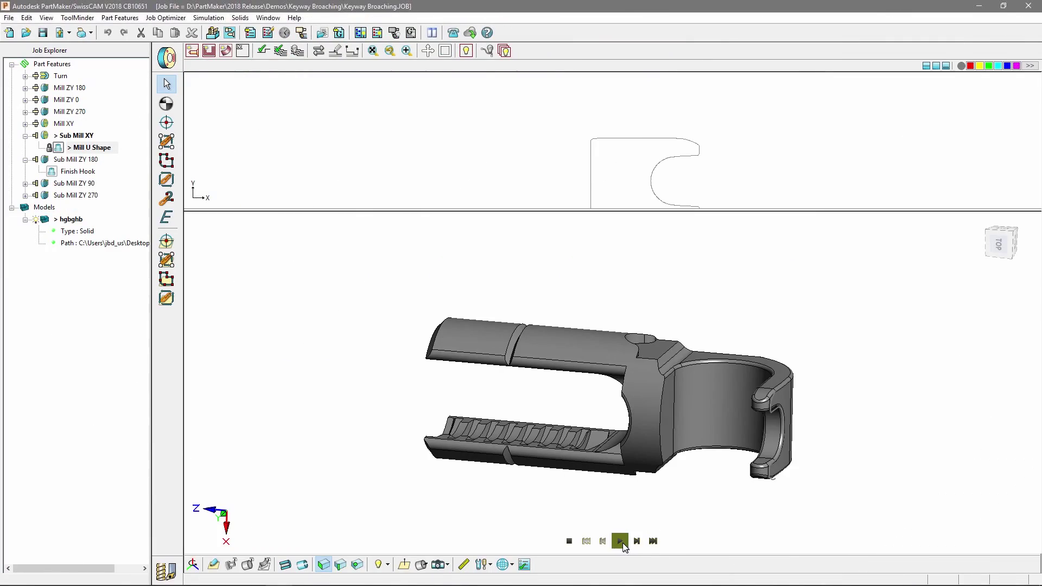
- Play the hook part simulation, orbit the view, and advance it through Finish Hook
{"action": "left_click", "coordinate": [619, 541]}
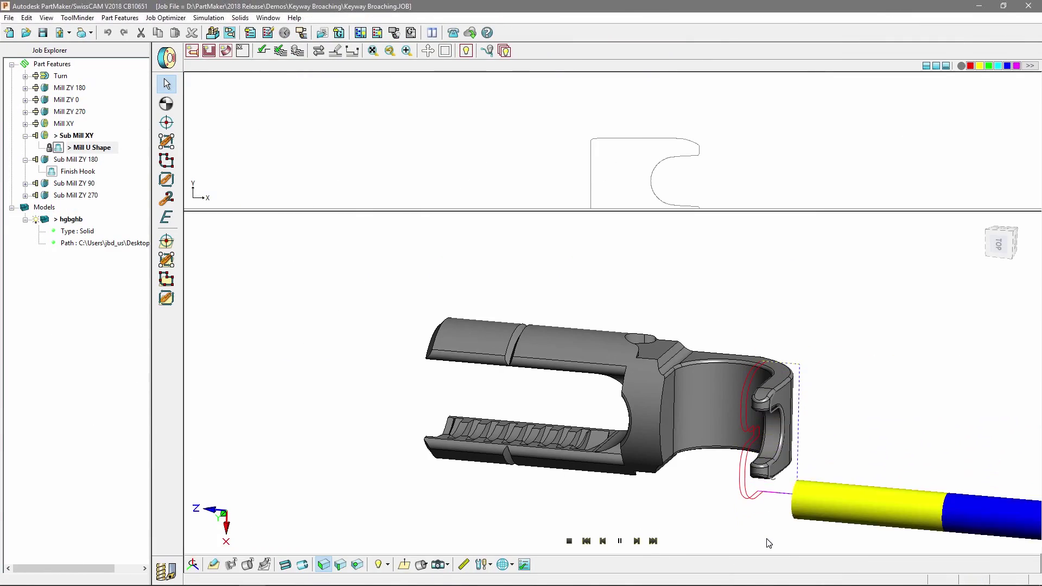
{"action": "middle_click_drag", "start_coordinate": [768, 543], "coordinate": [782, 499]}
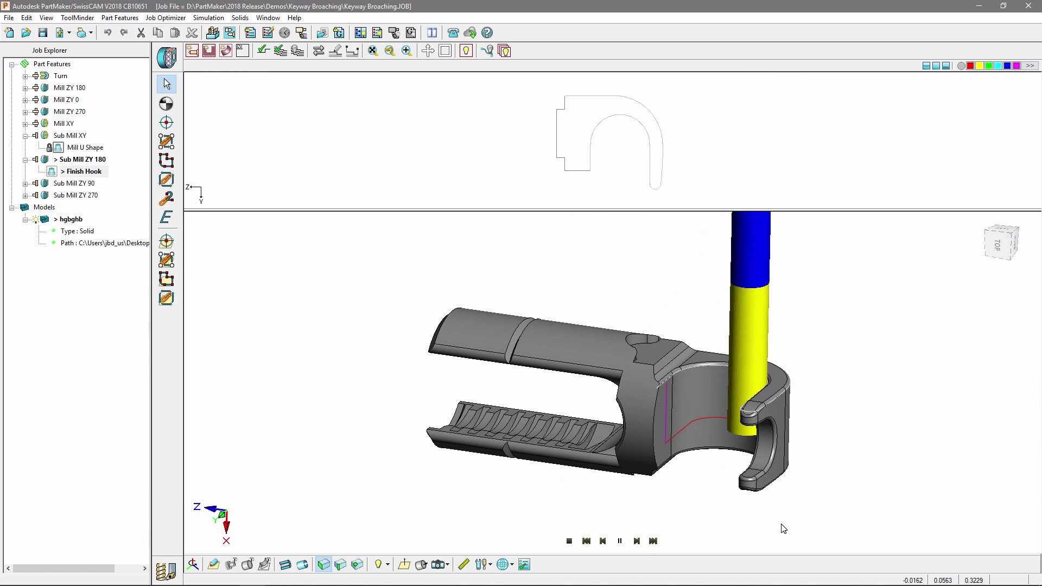
{"action": "left_click", "coordinate": [620, 546]}
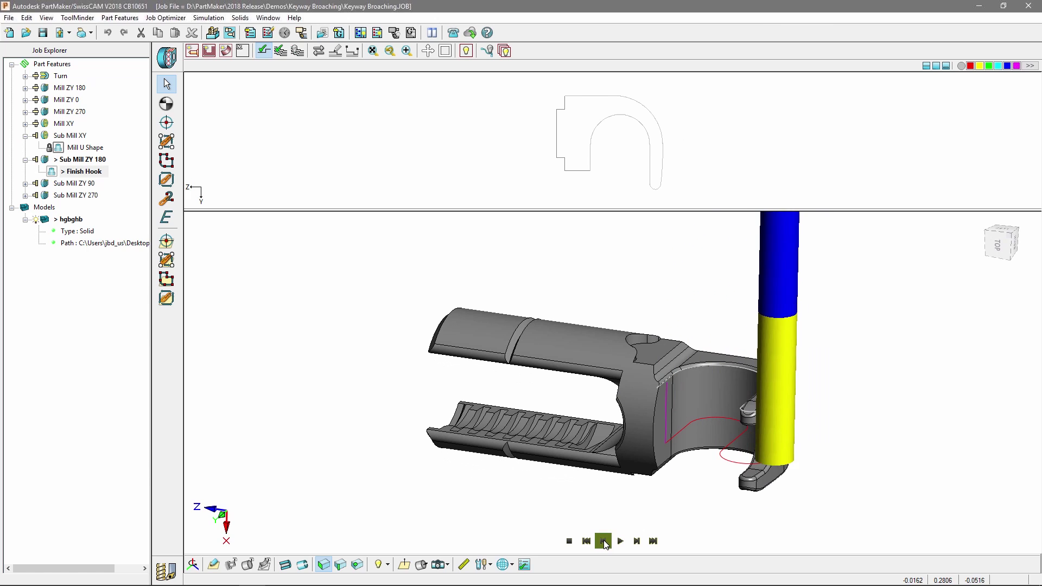